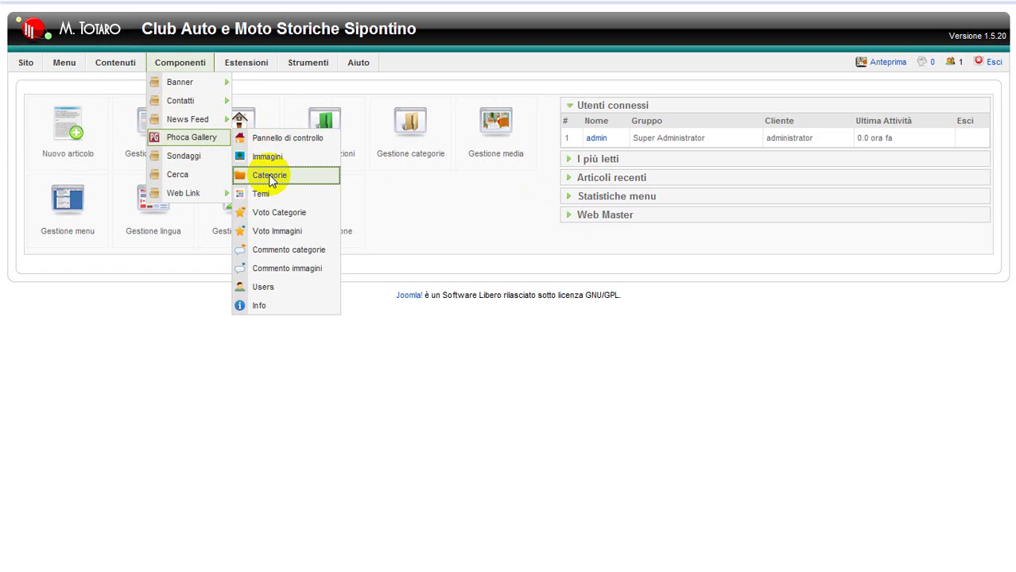
- Create and save a Phoca Gallery category titled "Raduno auto d'epoca 2009 - carapelle" with Raduni as its parent category
click(269, 175)
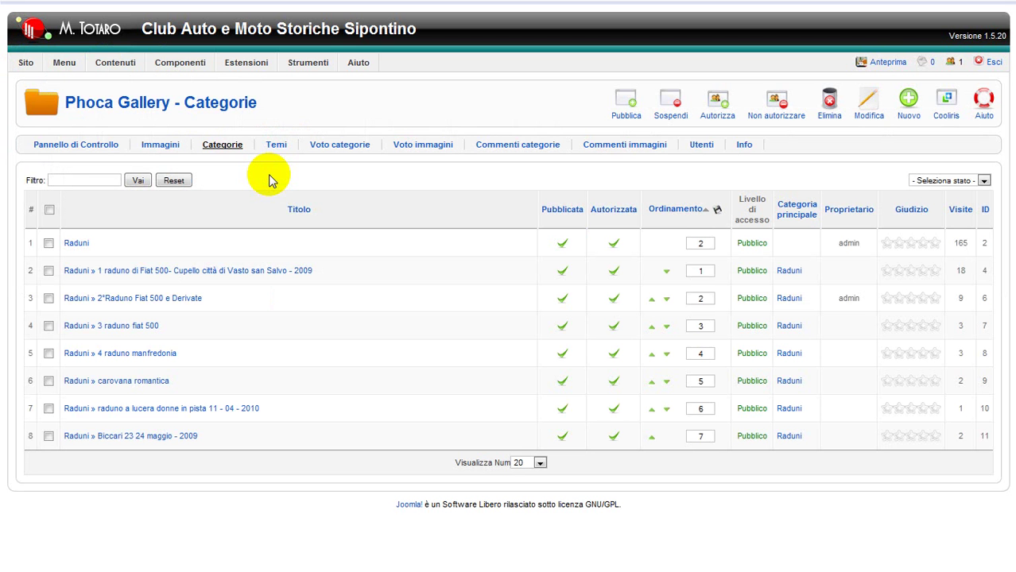
click(905, 102)
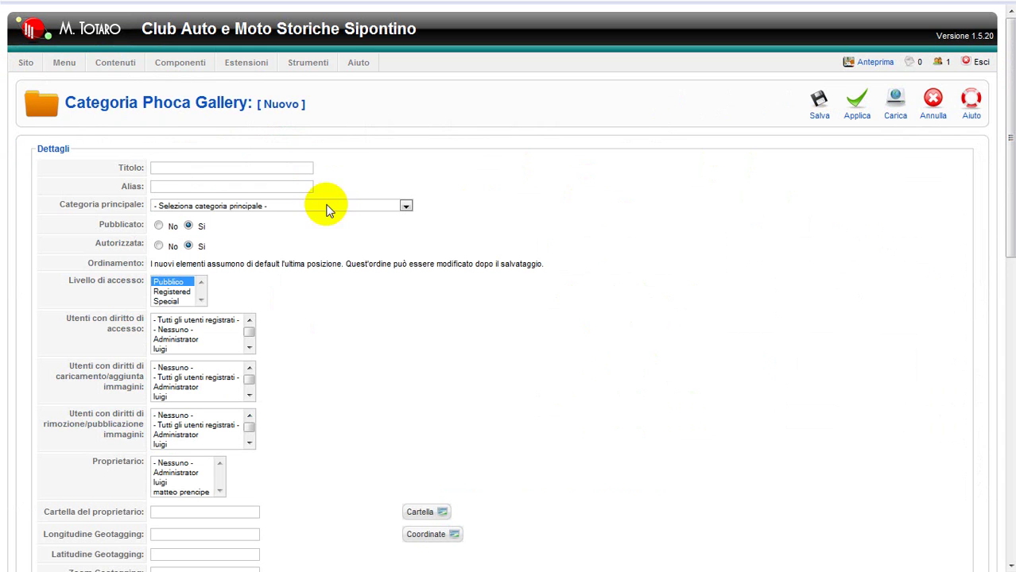
click(175, 169)
text(Raduno auto d'epoca 2009 - carapelle)
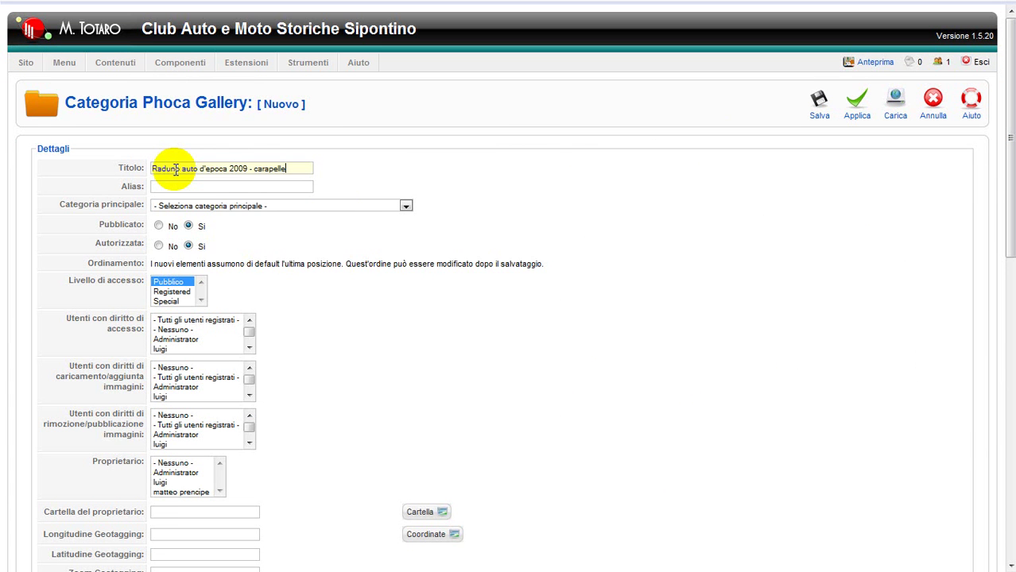
click(240, 206)
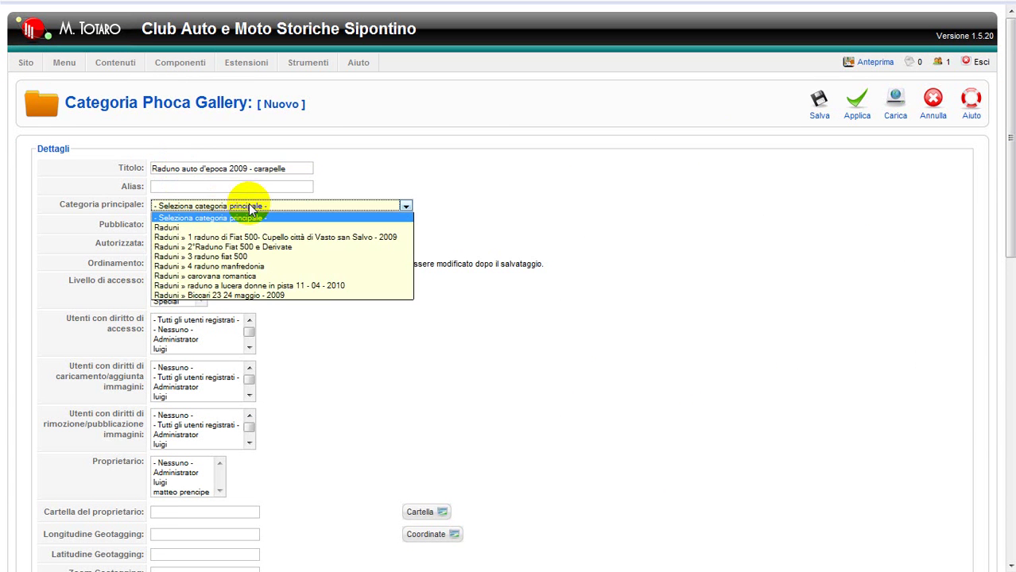
click(182, 229)
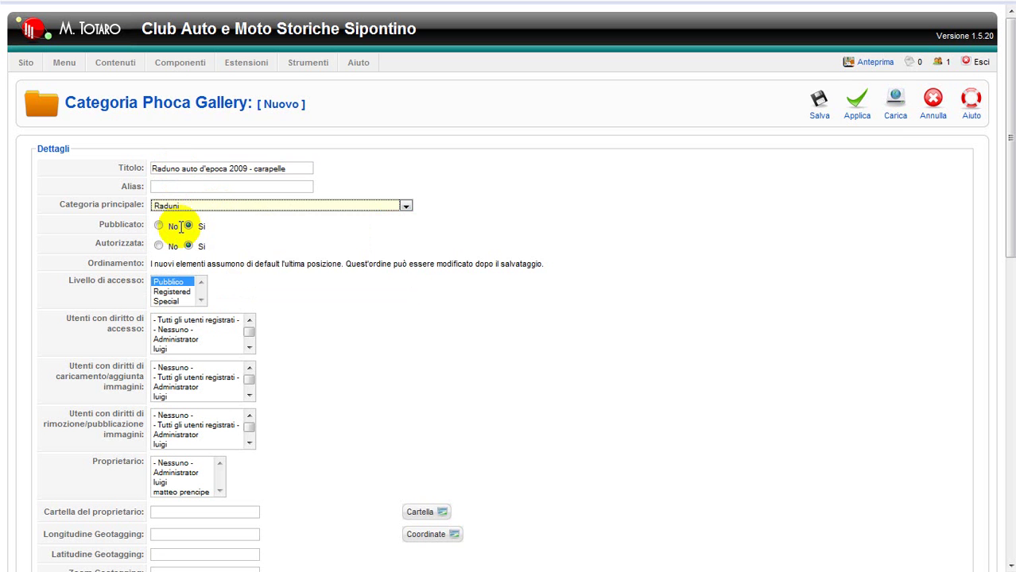
click(820, 101)
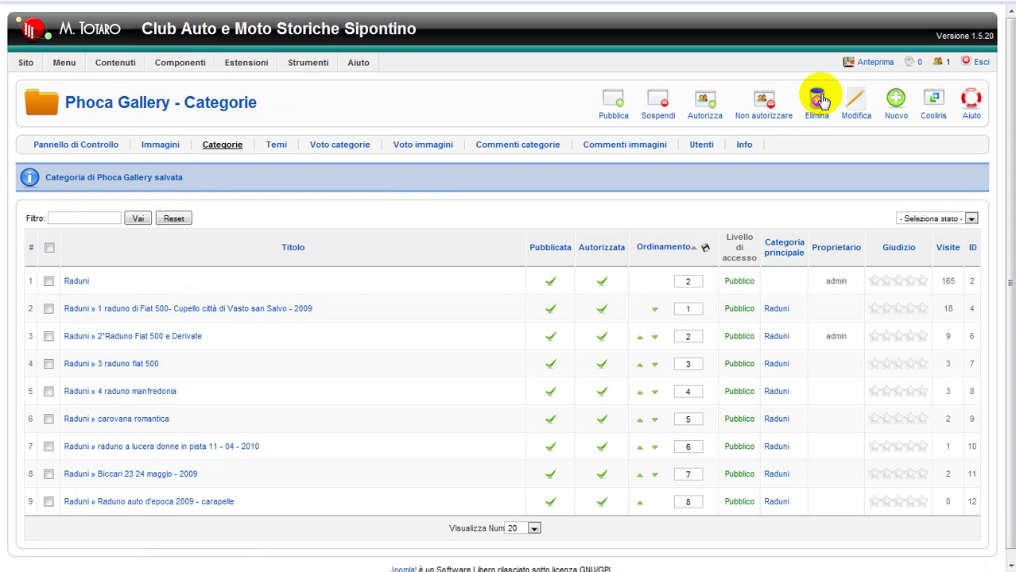
- Open the multiple upload for Phoca Gallery images and enter "Raduno auto d'epoca 2009 - carapelle" as the new folder name
click(160, 149)
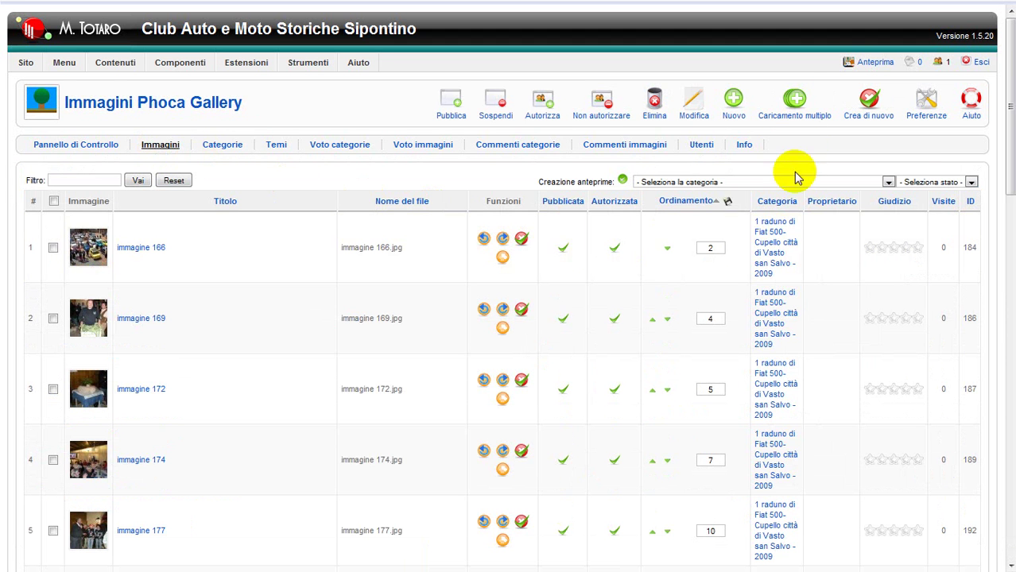
click(790, 104)
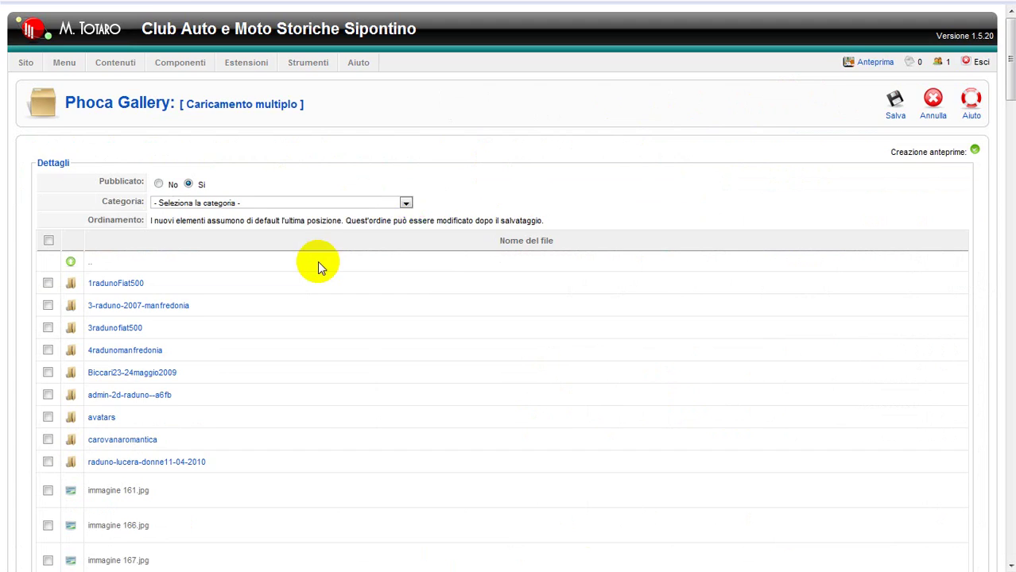
scroll(317, 266, down, 15)
scroll(304, 290, down, 10)
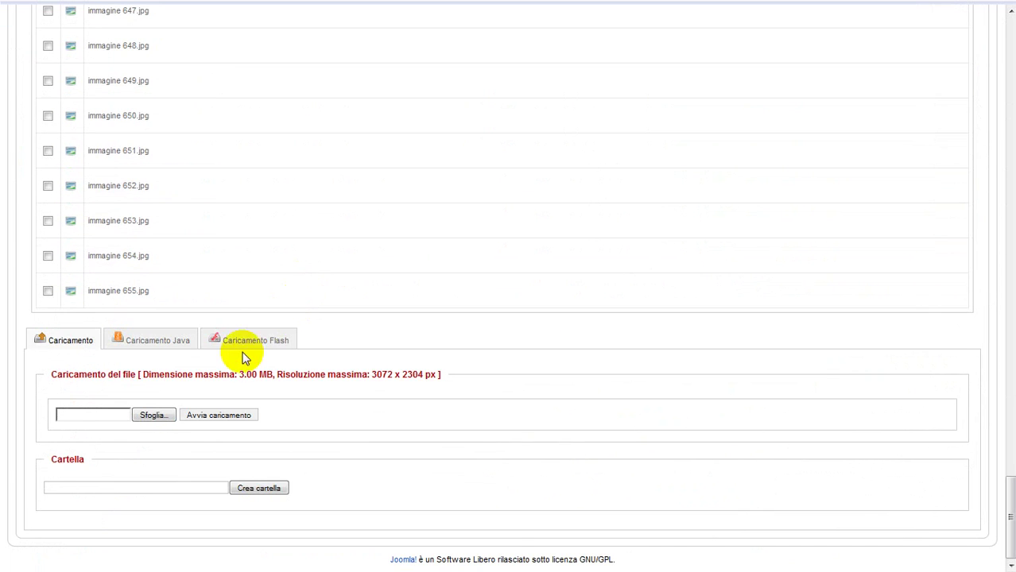
click(79, 487)
text(Raduno auto d'epoca 2009 - carapelle)
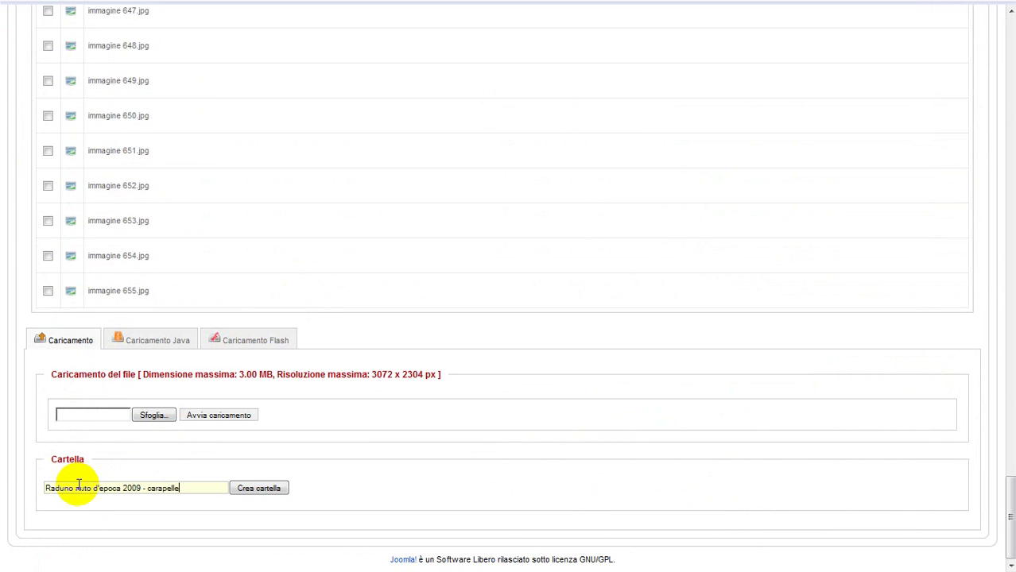
- Shorten the folder name to Radunoepoca2009-carapelle, without spaces or apostrophe, and create the folder
click(77, 489)
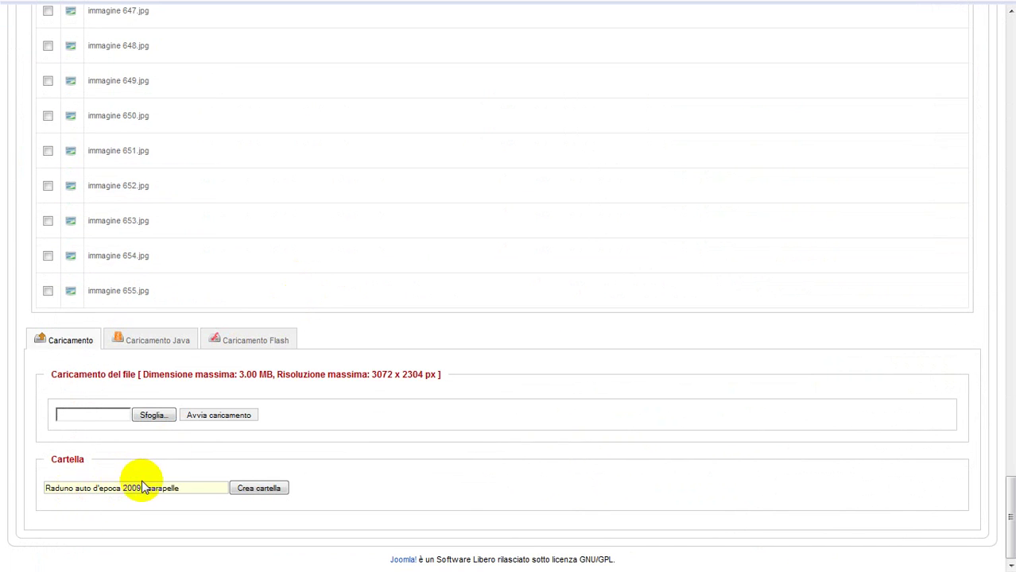
key(BackSpace)
click(91, 488)
key(BackSpace)
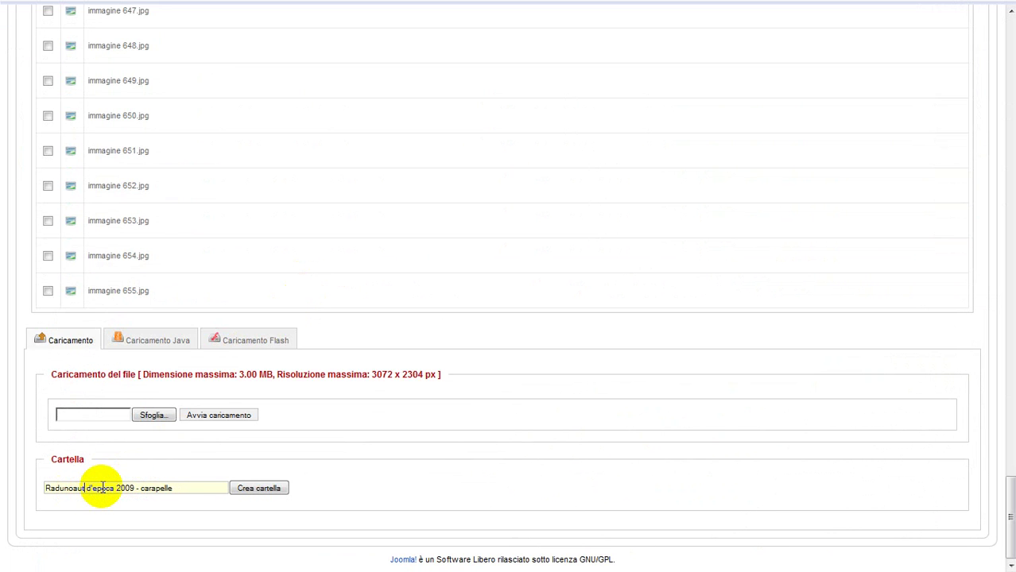
key(BackSpace)
key(BackSpace)
key(BackSpace)
key(Delete)
key(Delete)
key(Delete)
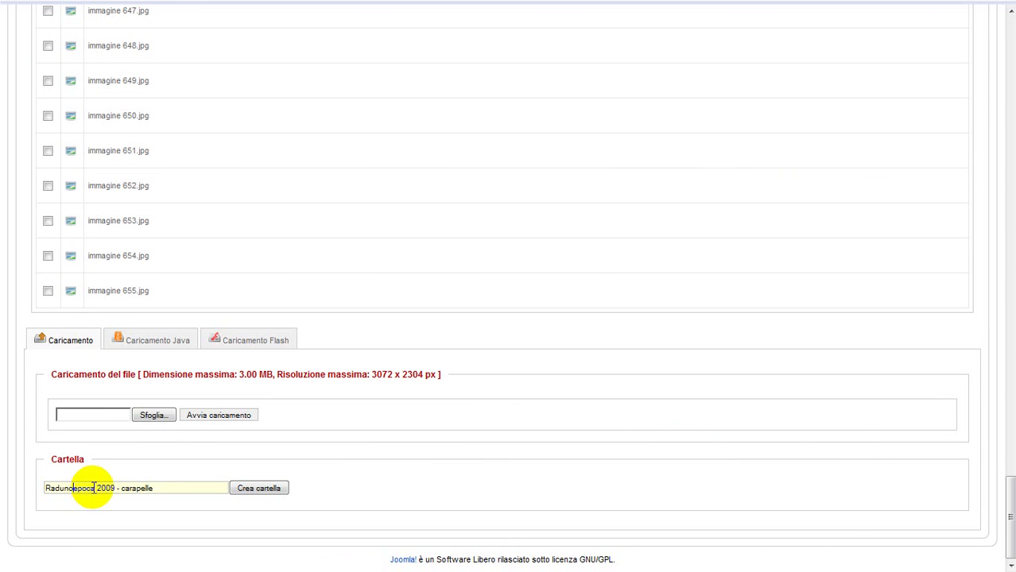
click(93, 489)
key(Delete)
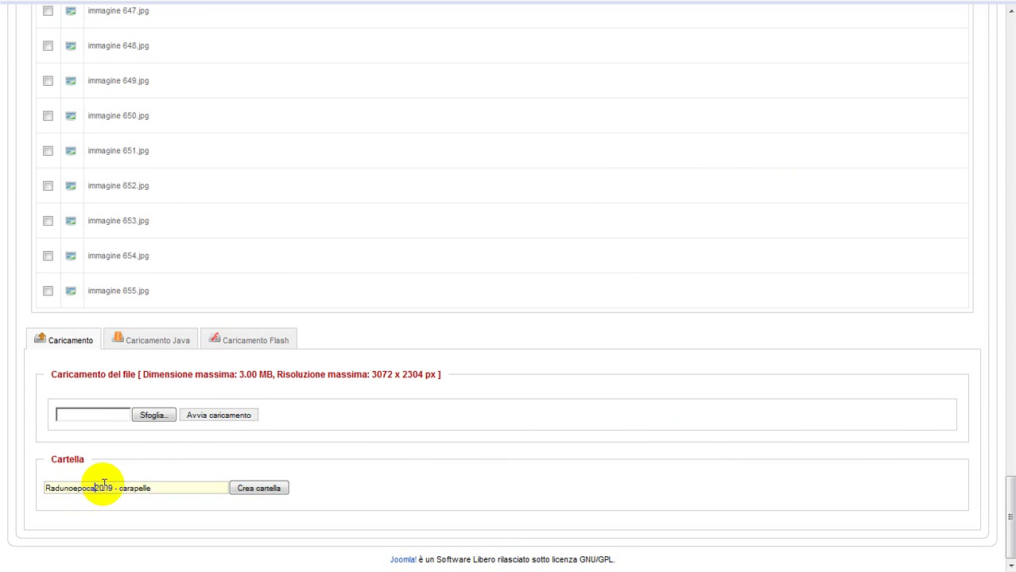
click(114, 488)
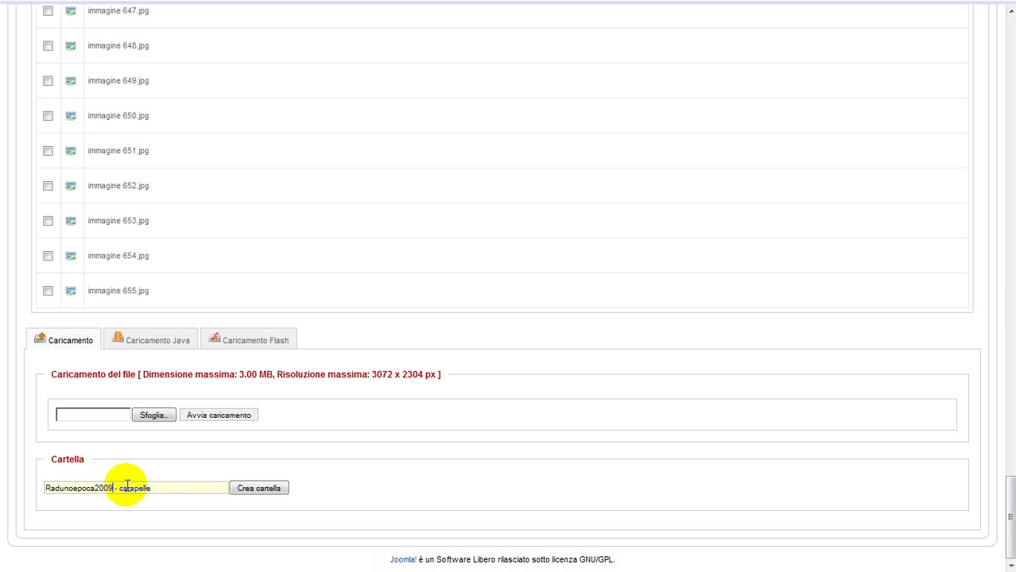
key(Delete)
key(Delete)
click(260, 488)
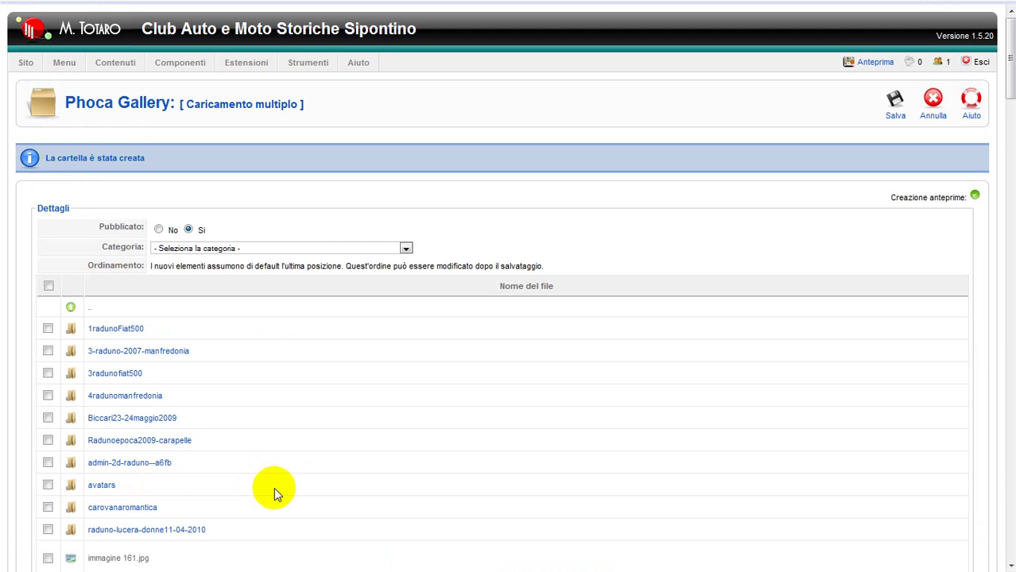
- Open the Radunoepoca2009-carapelle folder and switch its file upload to the Java uploader
click(116, 445)
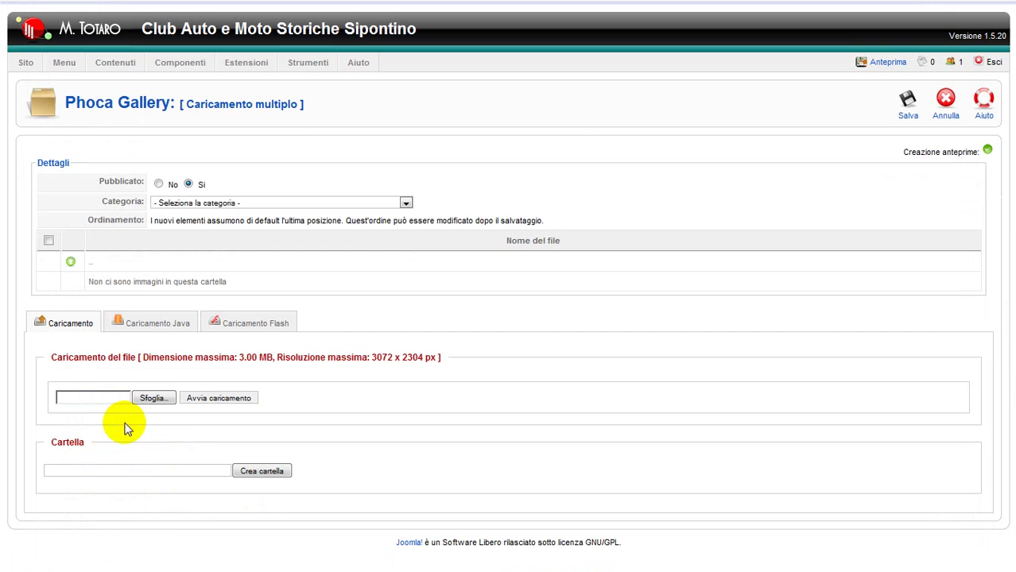
click(148, 328)
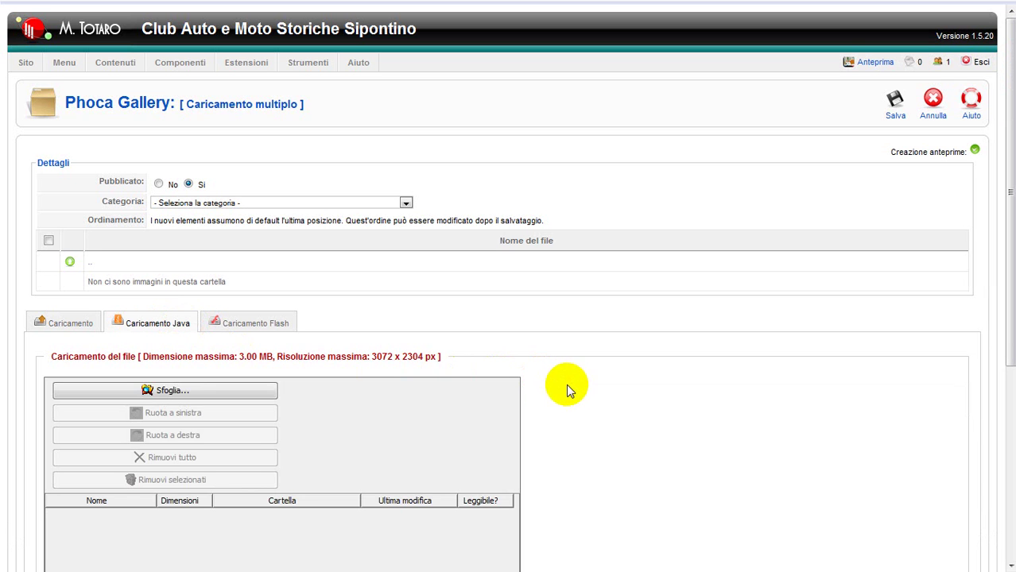
drag(1006, 328, 1008, 466)
- Browse from the desktop photo folder through "raduno crispiano" to the local folder "Raduno auto d'epoca 2009 - carapelle"
click(163, 170)
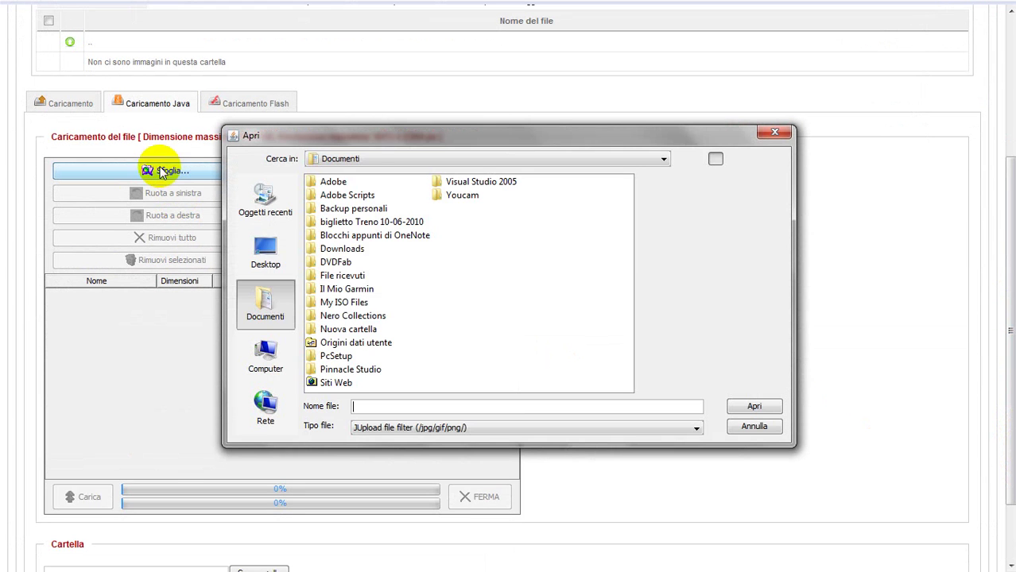
click(266, 250)
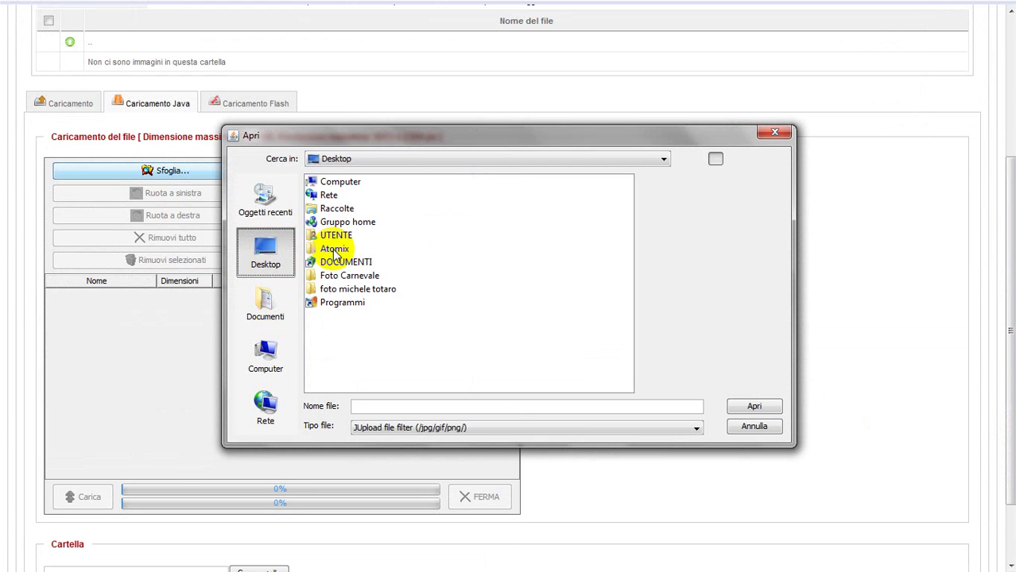
double_click(342, 291)
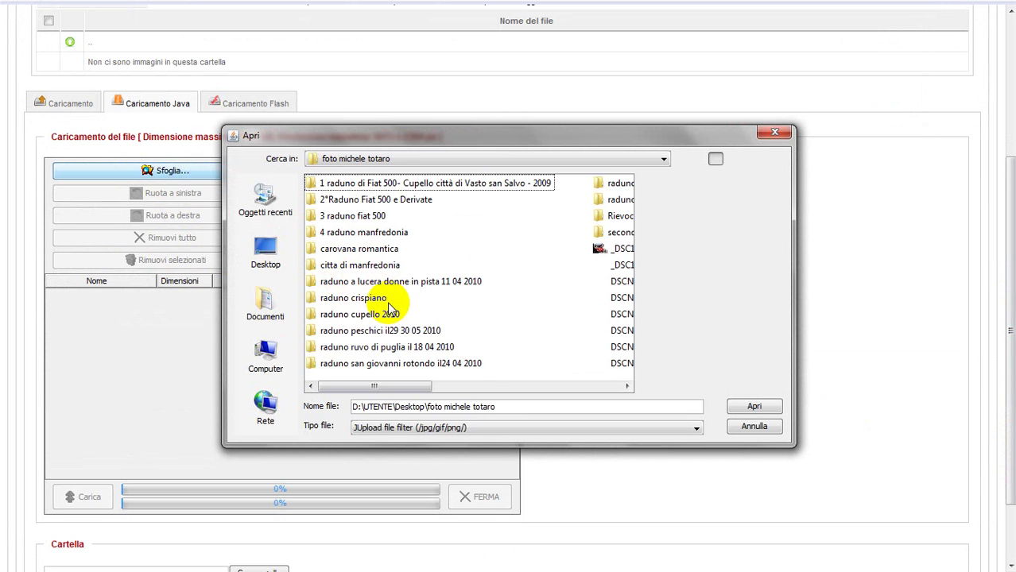
double_click(370, 297)
click(375, 197)
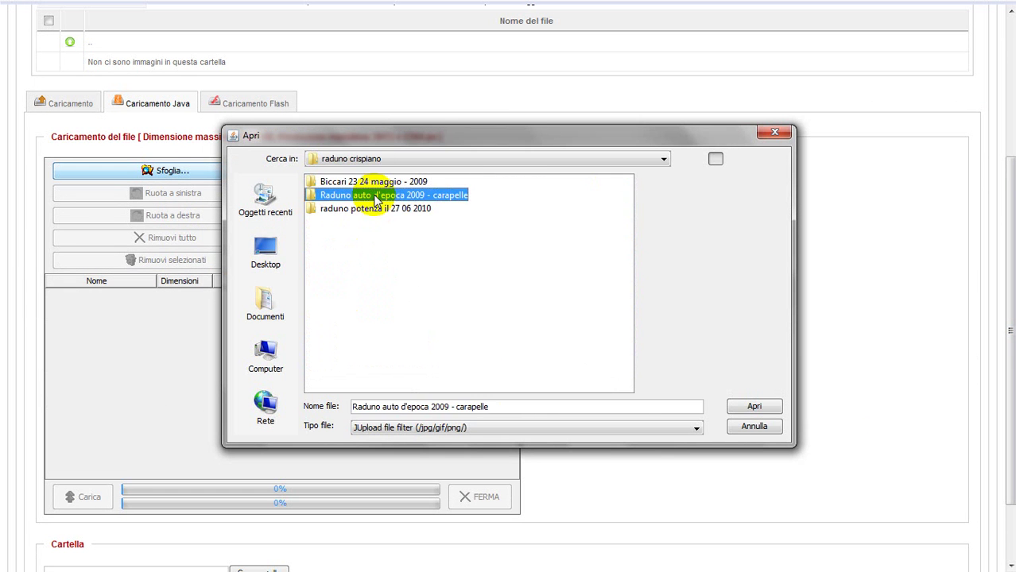
double_click(376, 197)
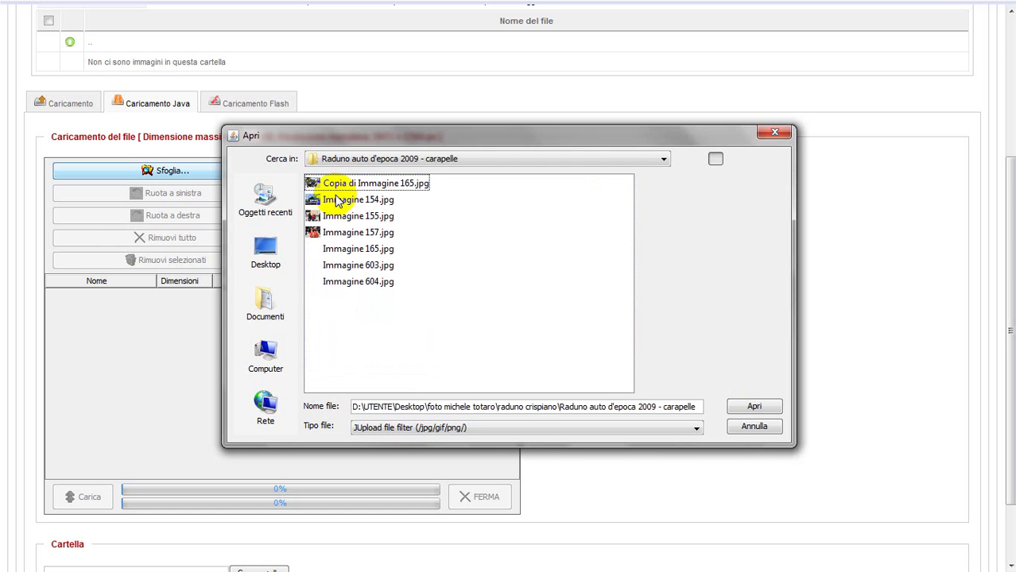
- Add the six images from Immagine 154.jpg through Immagine 604.jpg to the upload list and upload them
click(337, 201)
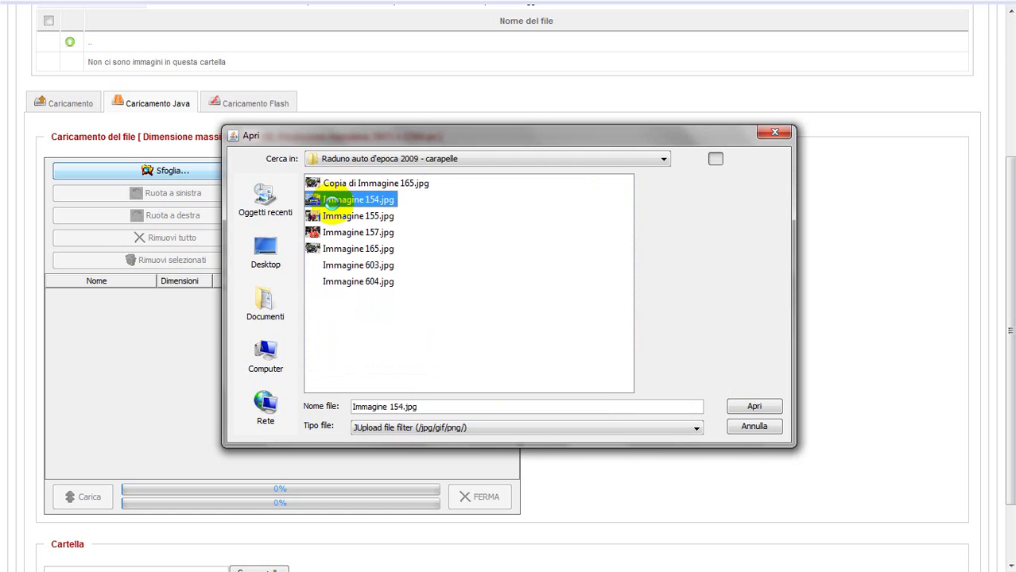
shift+click(346, 286)
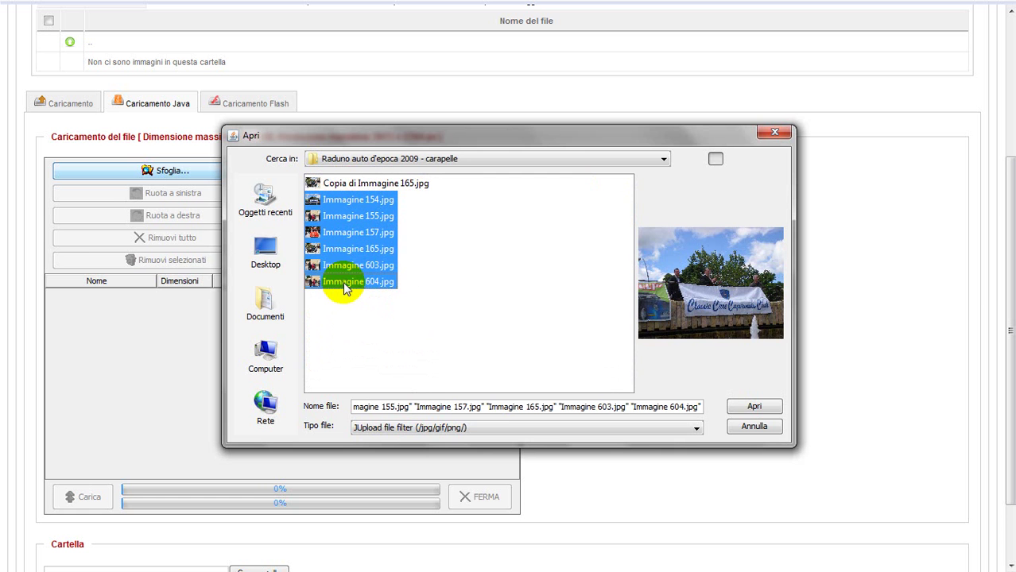
click(760, 405)
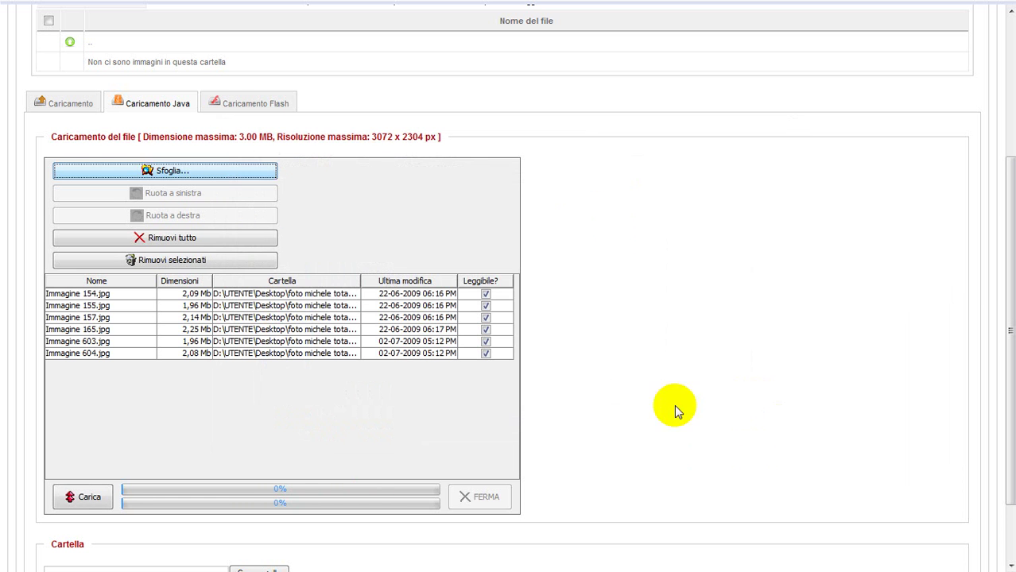
click(91, 498)
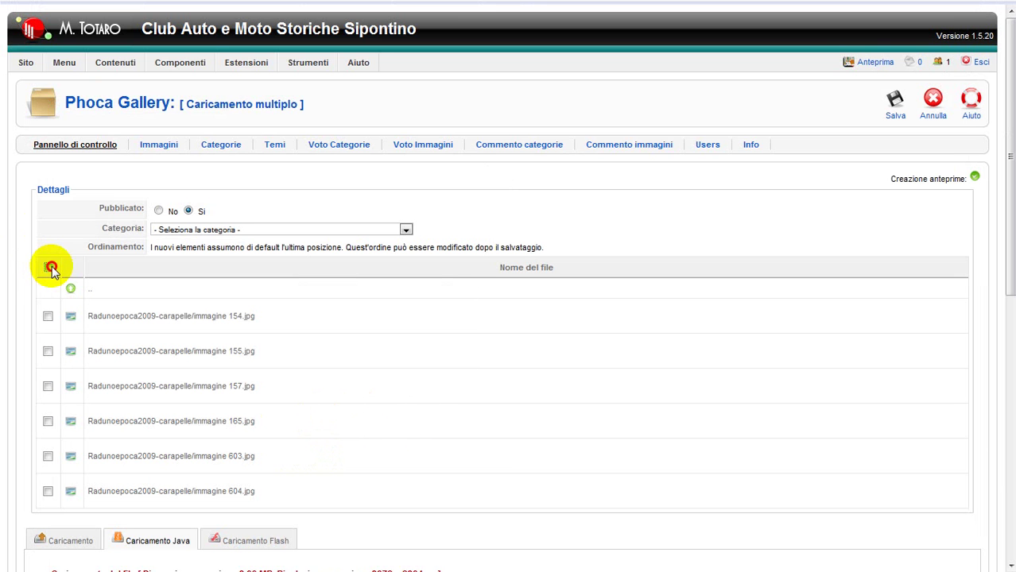
- Select all uploaded images, assign them to the category "Raduni » Raduno auto d'epoca 2009 - carapelle", and save
click(342, 231)
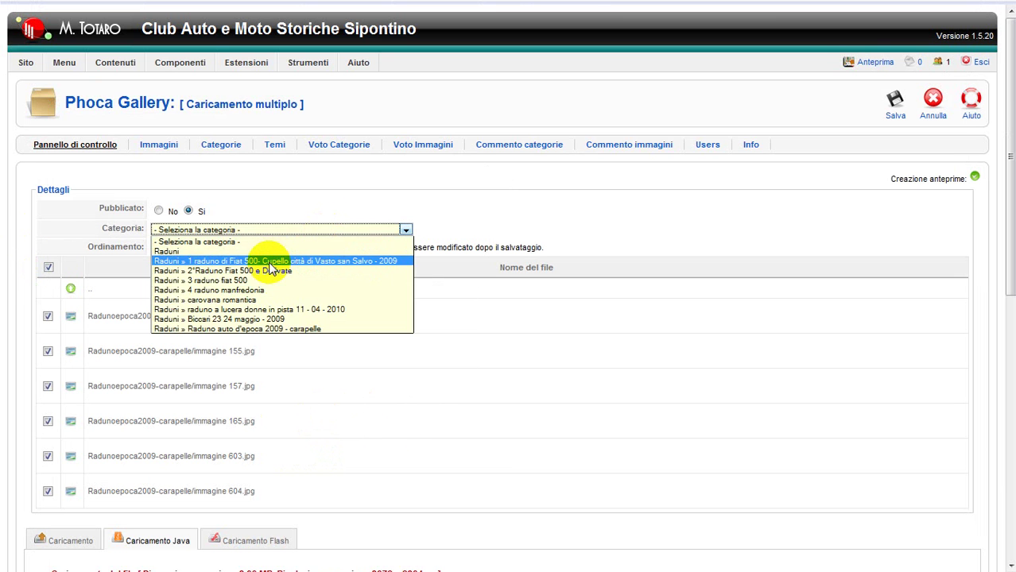
click(273, 328)
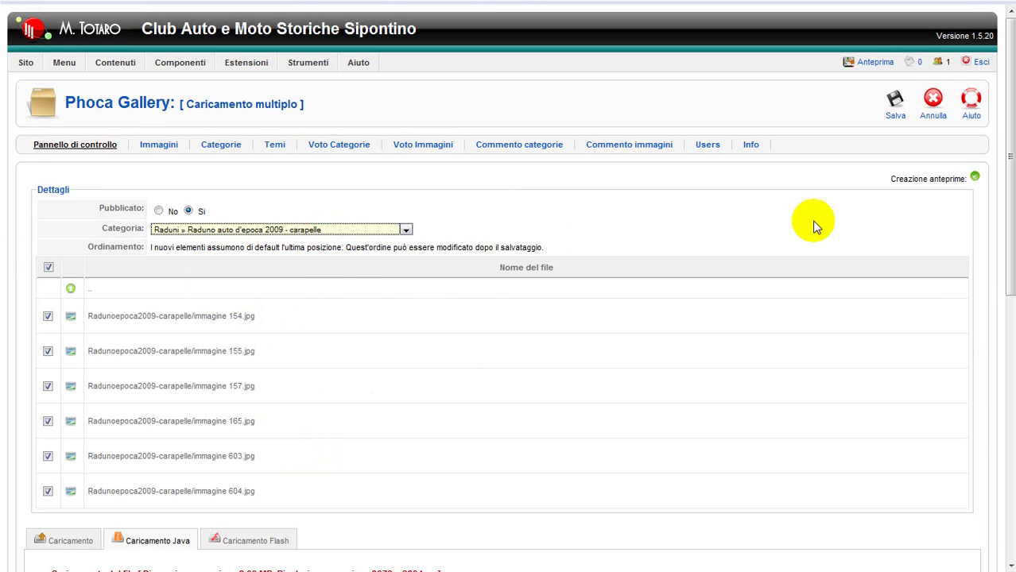
click(896, 102)
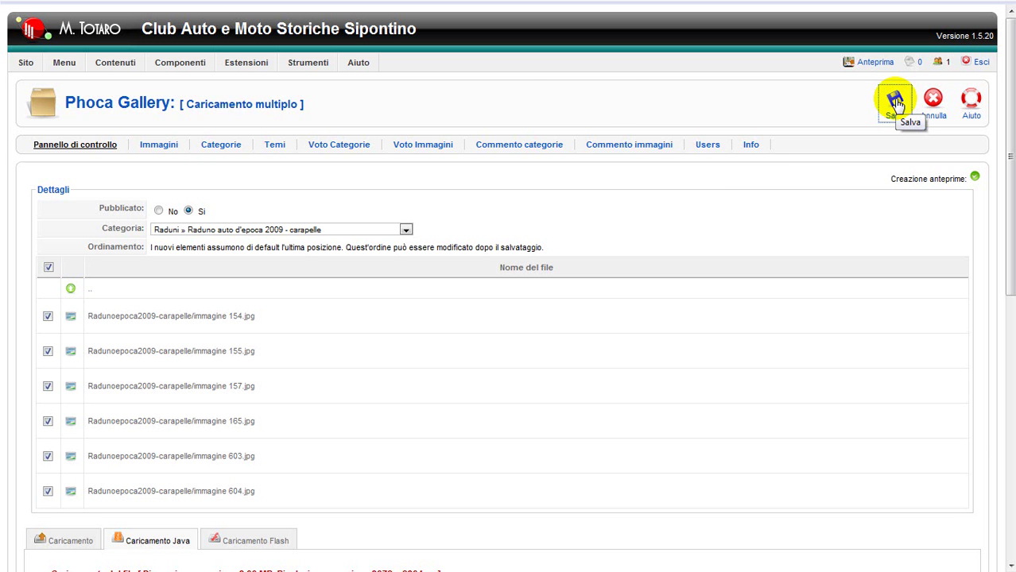
click(896, 102)
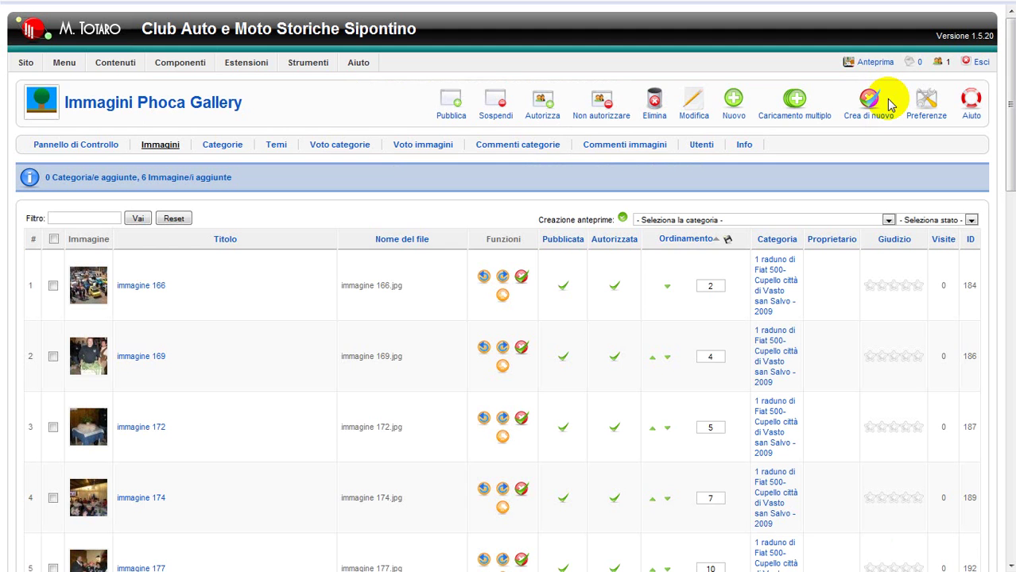
double_click(741, 31)
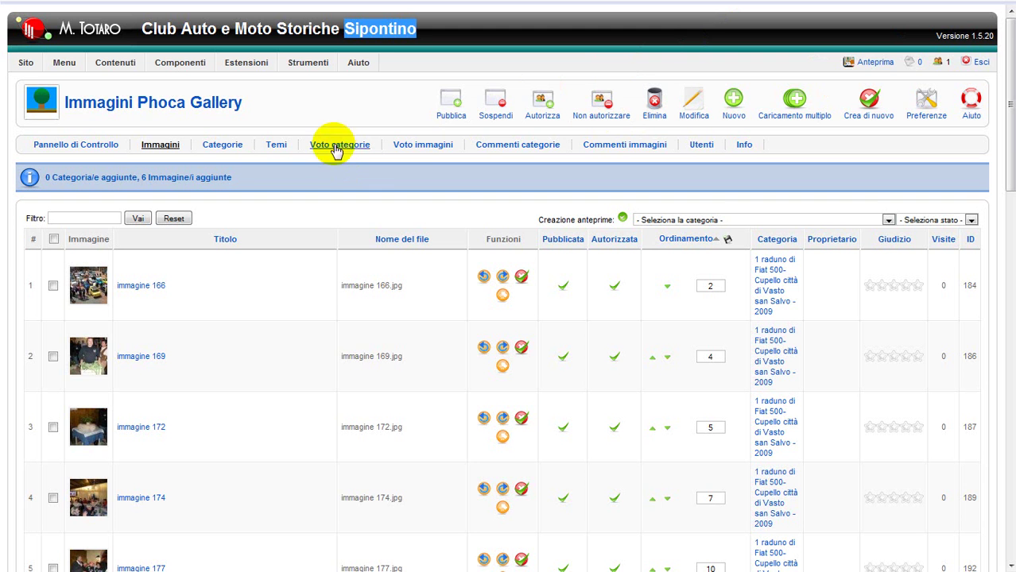
- Preview the site's foto page, open the "Raduno auto d'epoca 2009 - carapelle" album and view immagine 157 enlarged
click(873, 64)
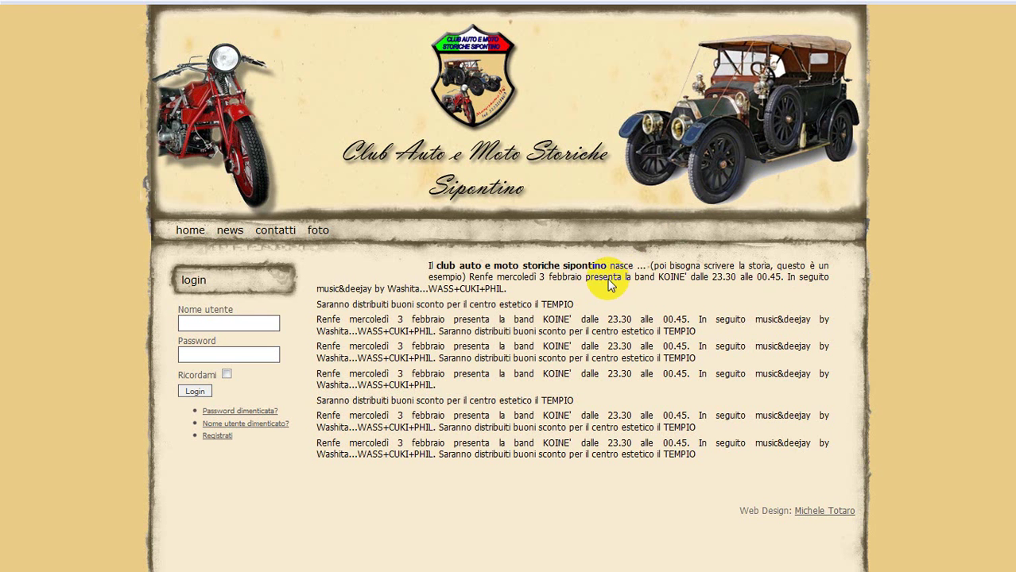
click(316, 233)
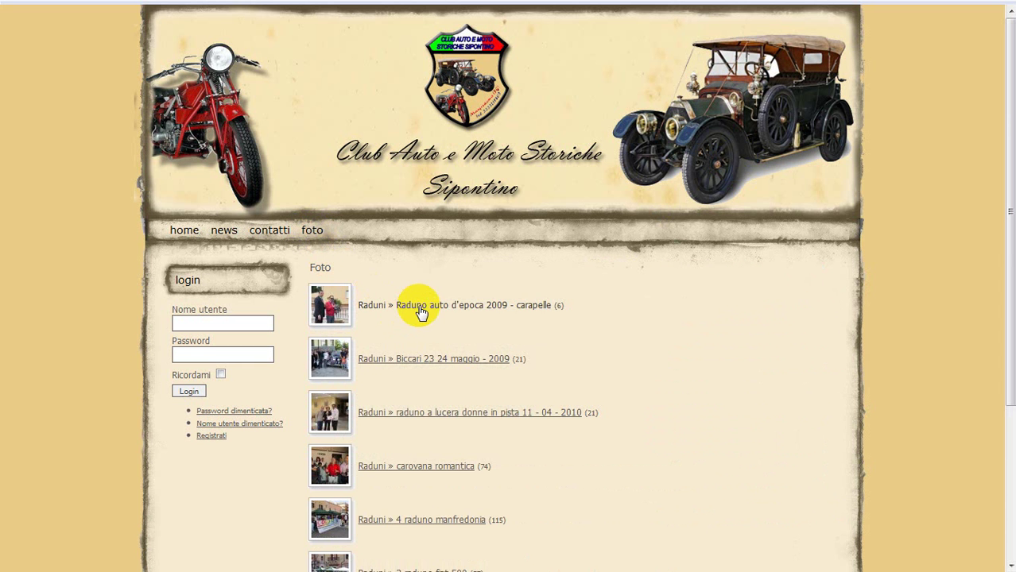
click(420, 310)
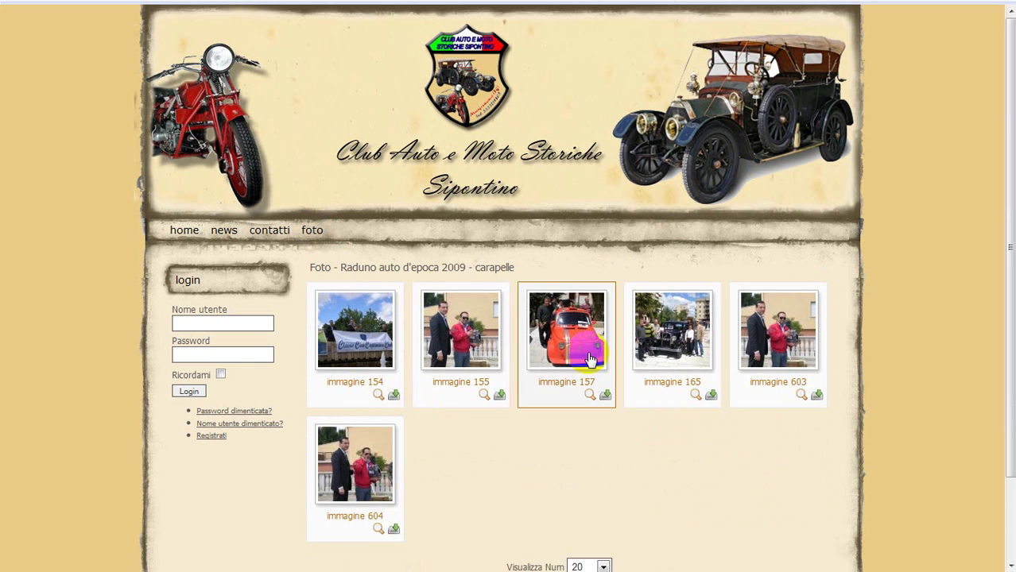
click(554, 332)
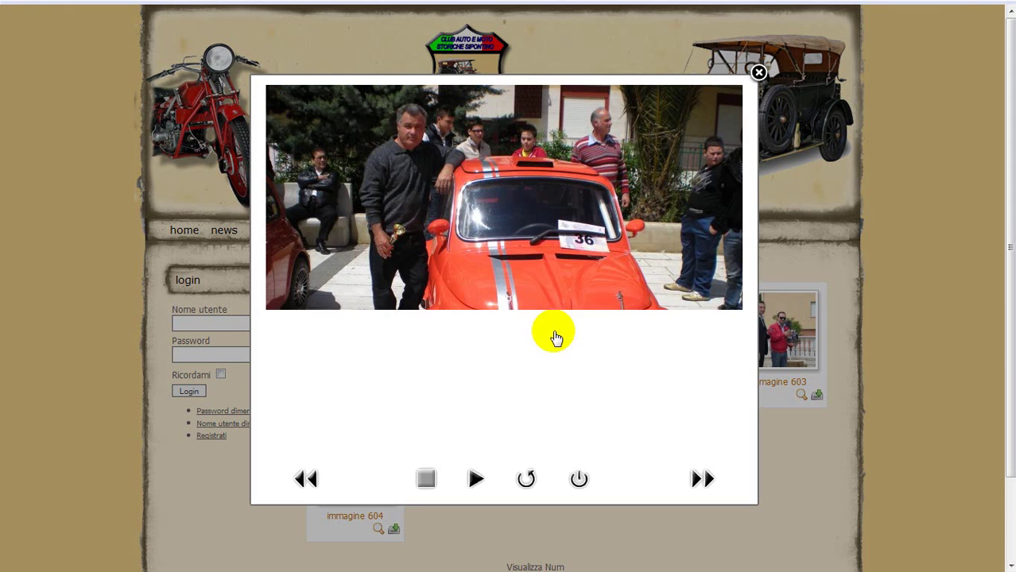